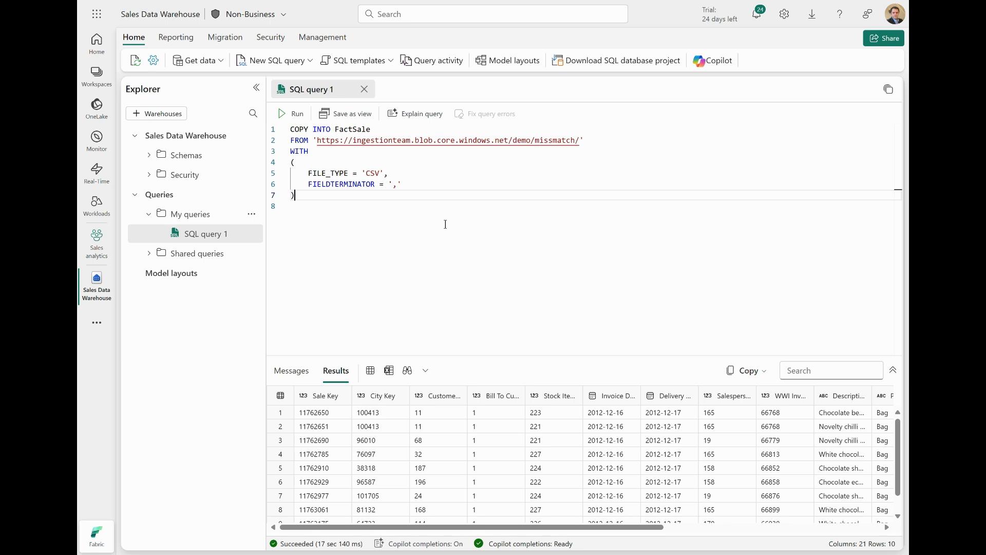
Step: Run the COPY INTO FactSale statement, loading 100000 records from the missmatch CSV files
click(391, 215)
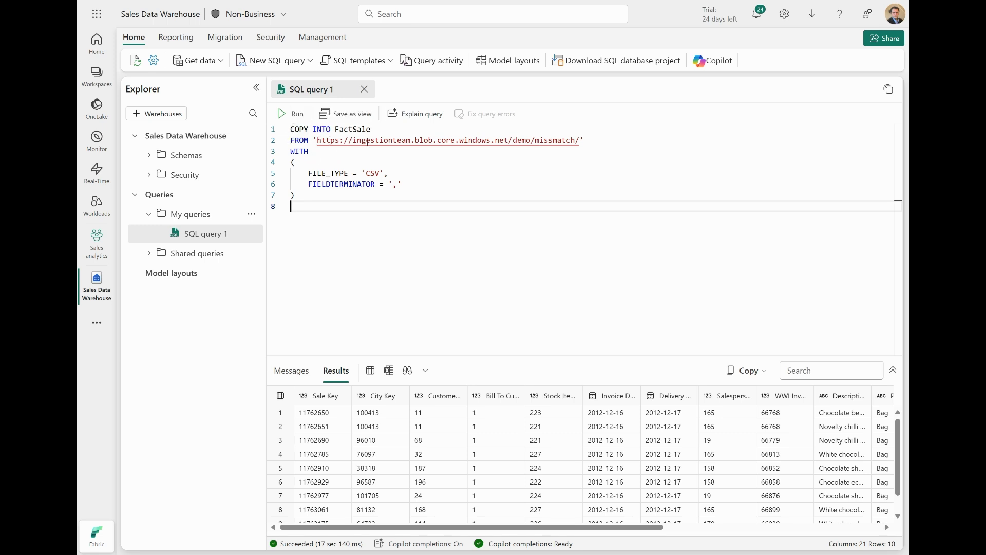
double_click(555, 140)
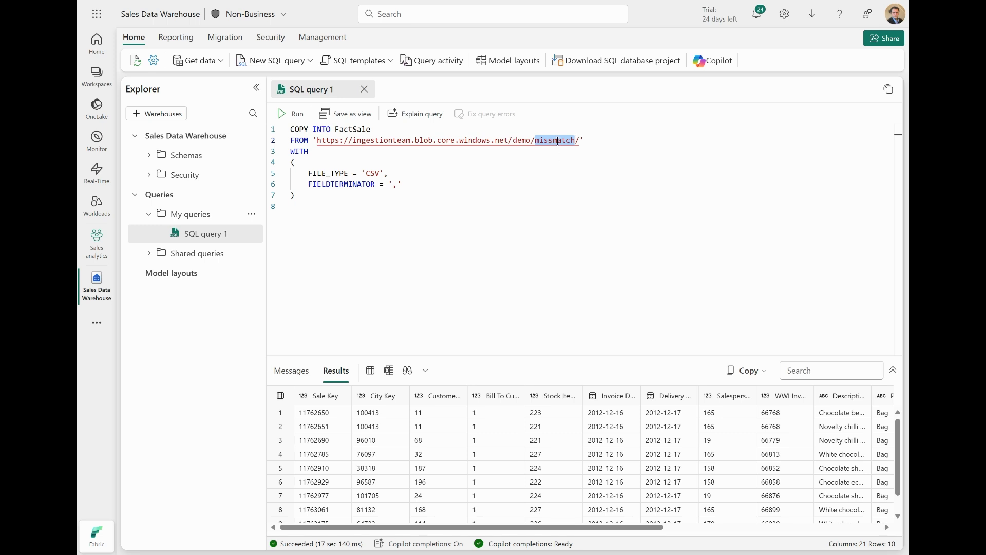
click(553, 142)
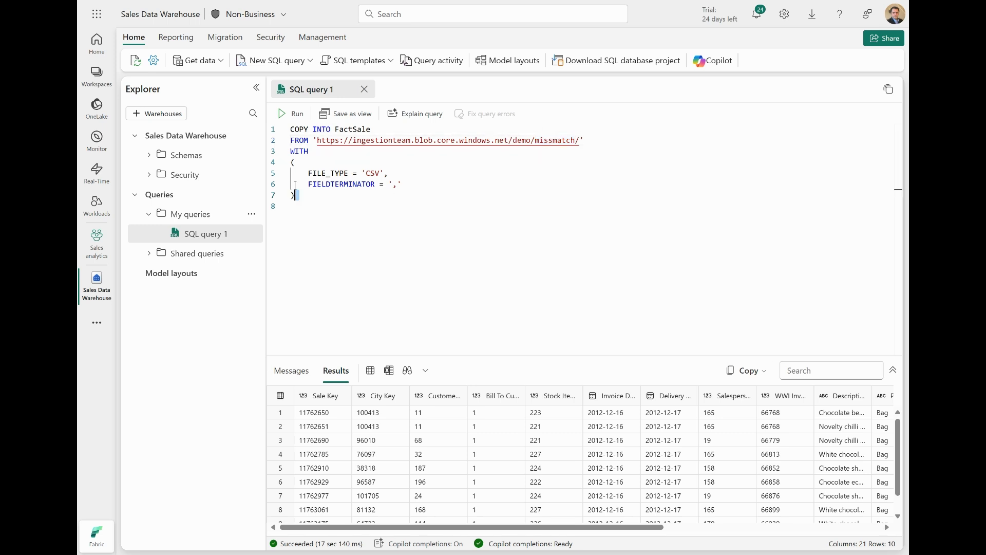
drag(339, 196, 290, 129)
click(291, 114)
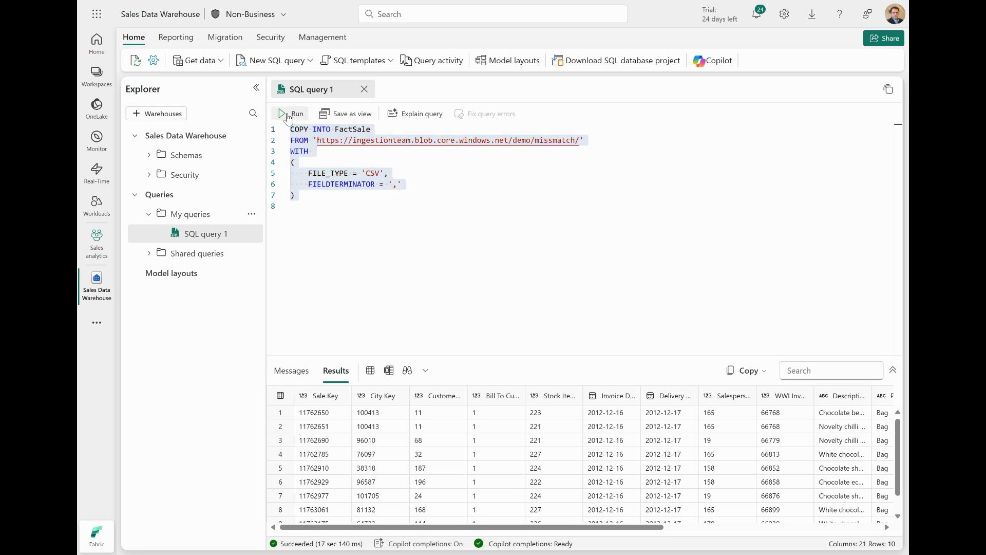
click(351, 206)
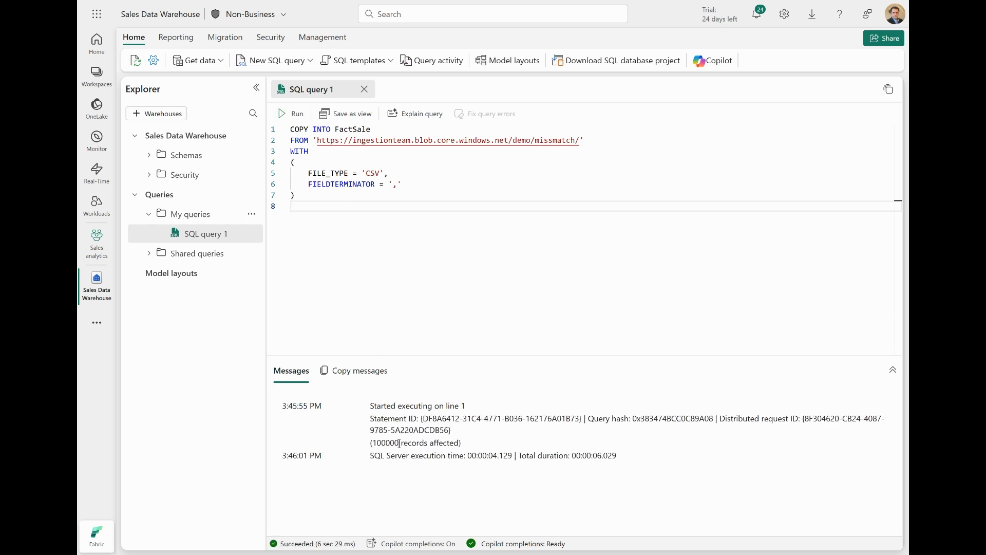
click(410, 186)
Step: Add the MATCH_COLUMN_COUNT = 'ON' option above FIELDTERMINATOR in the COPY INTO statement
key(Home)
key(Home)
key(Return)
key(Up)
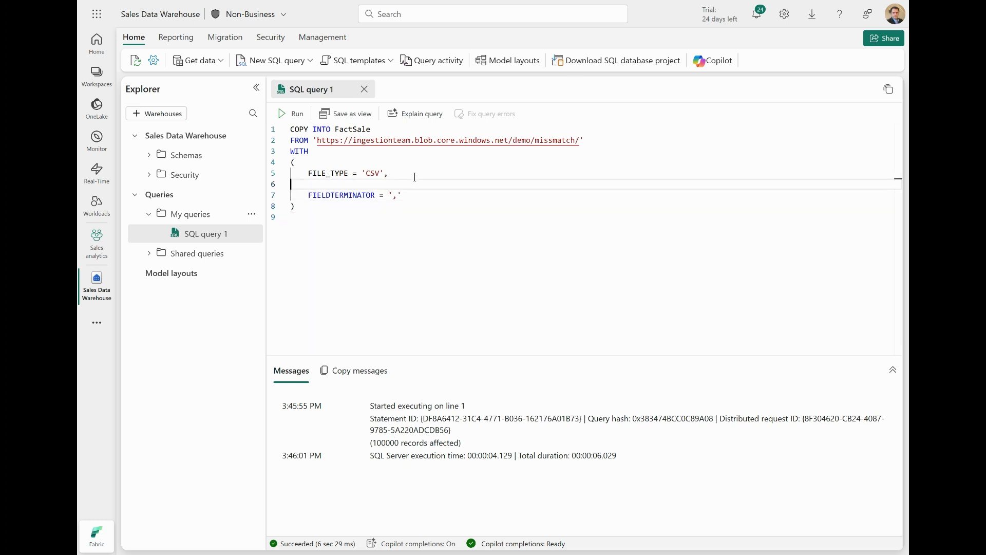
key(Tab)
key(Home)
key(shift+End)
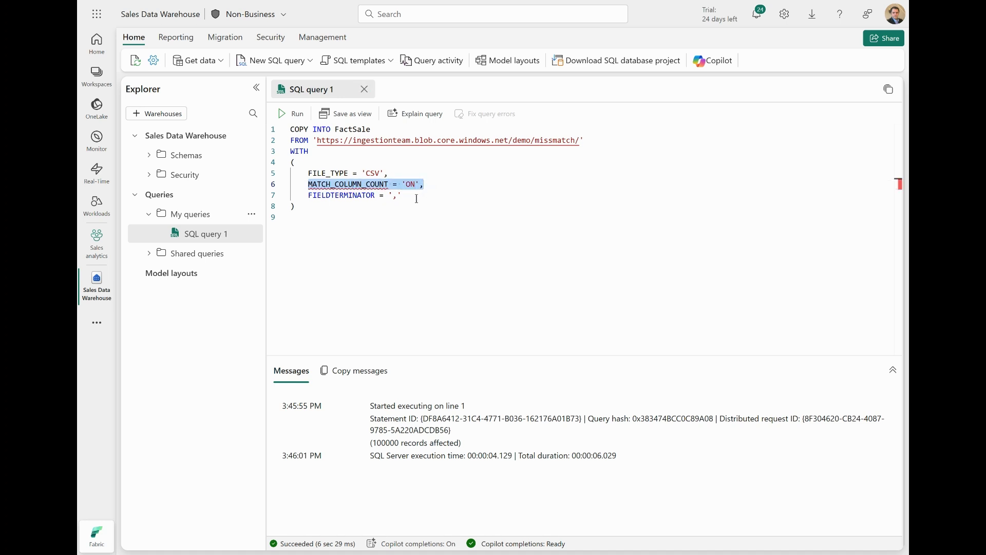
key(Down)
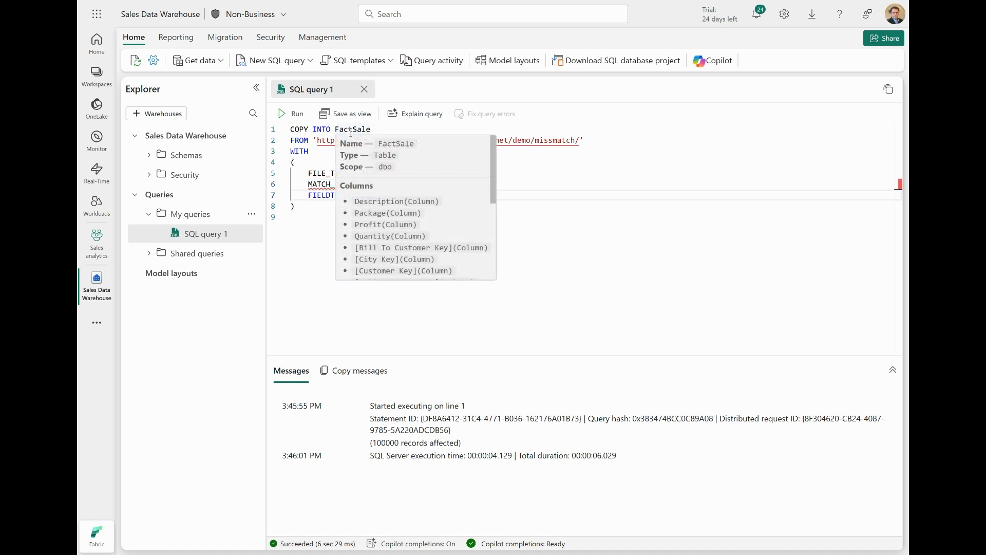
click(450, 185)
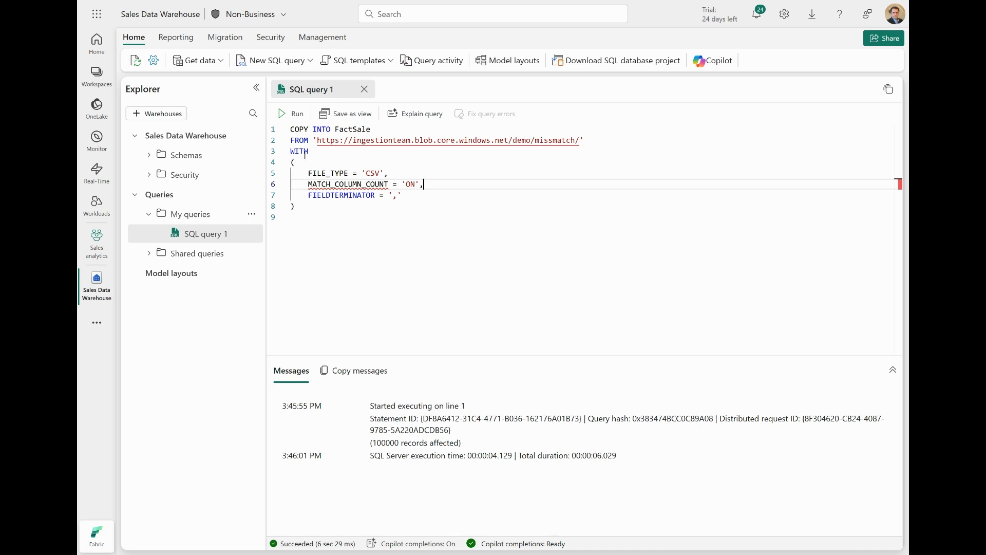
Step: Rerun COPY INTO and highlight the row 1 and failing file name in the mismatch error
click(291, 113)
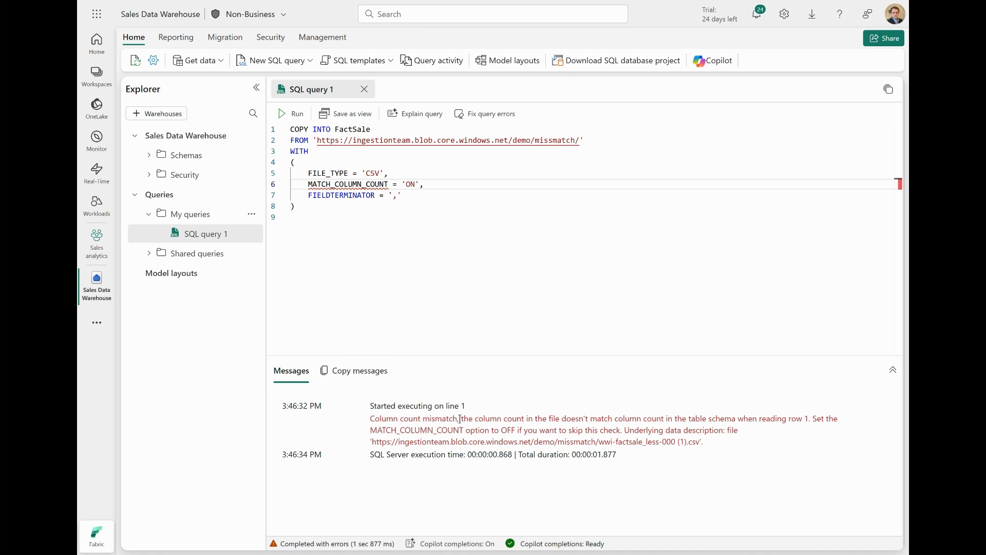
drag(762, 421, 809, 421)
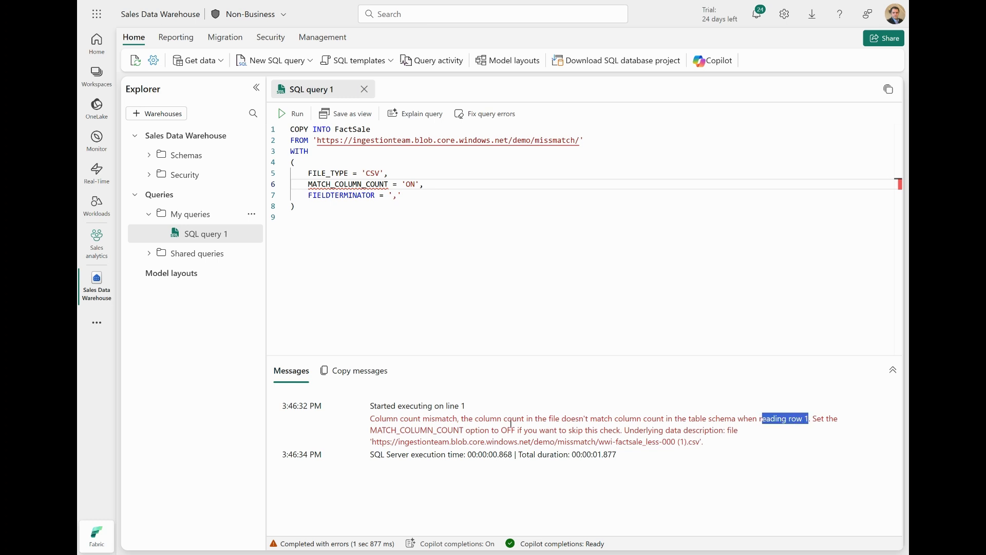
drag(599, 441, 701, 442)
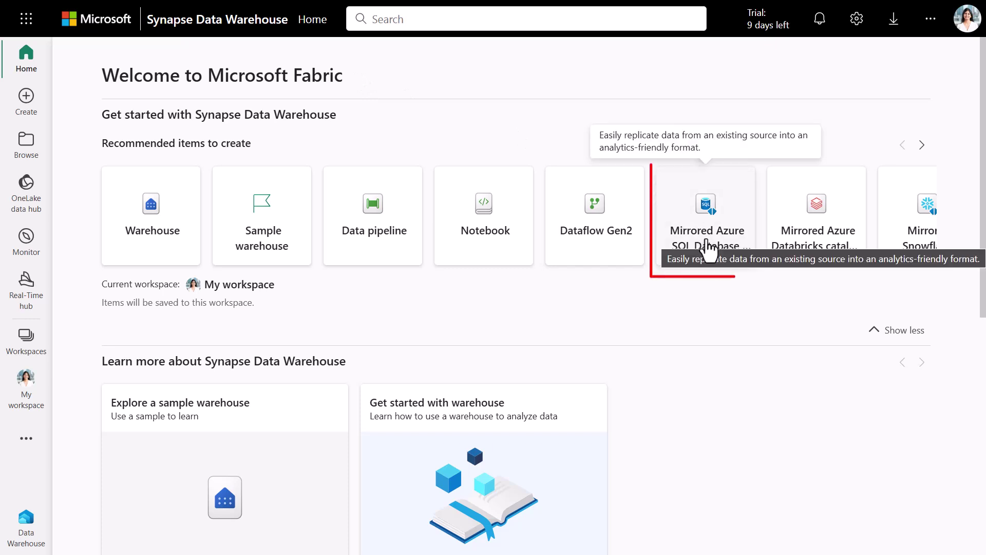
Step: Start a new mirrored Azure SQL Database and connect it to the adventureworks source
click(710, 264)
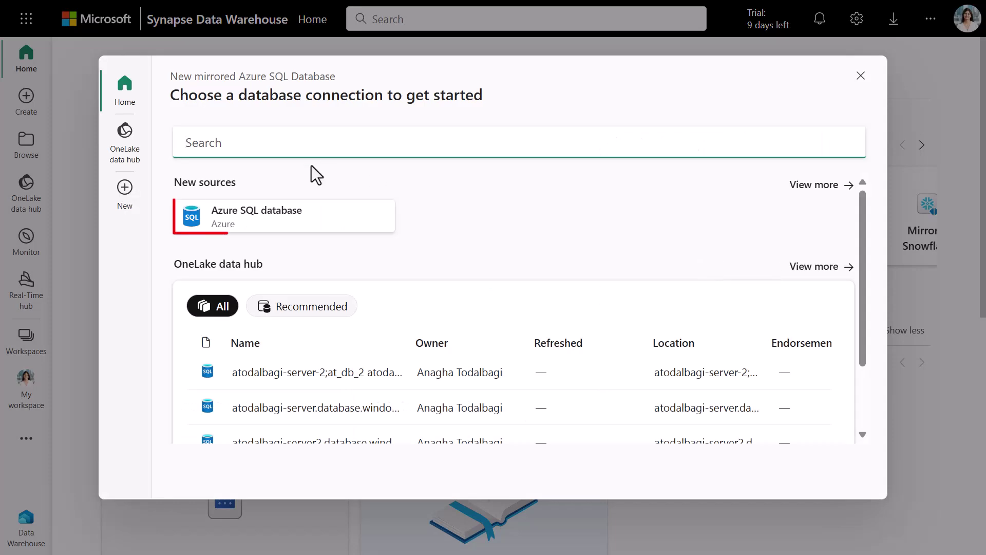
click(288, 230)
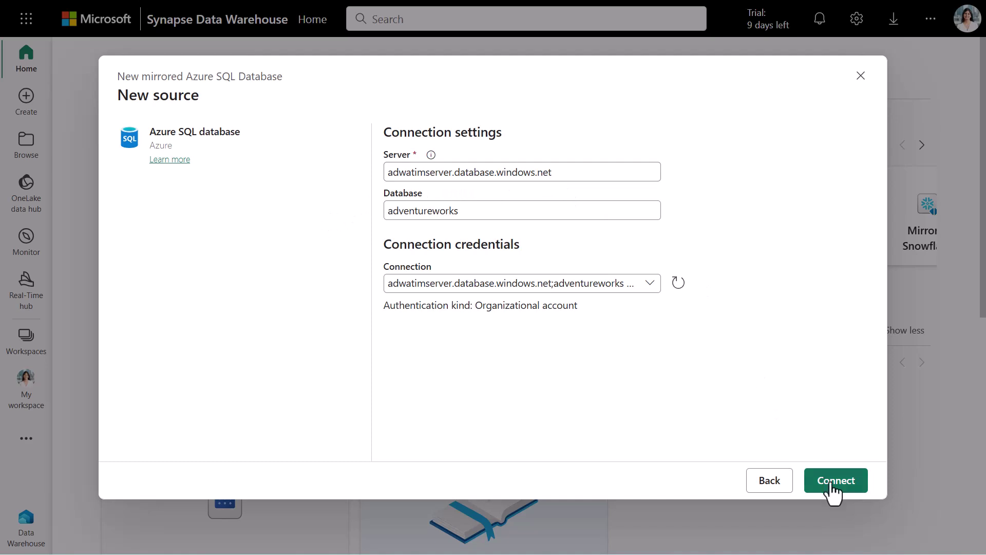
click(833, 488)
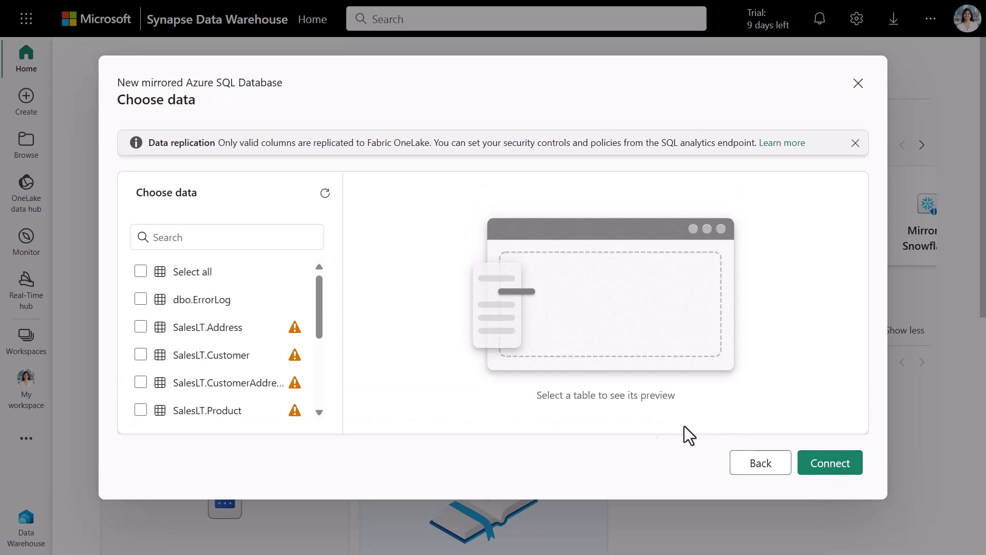
Step: Select all tables for mirroring and create the mirrored_adventureworks database
mouse_move(291, 335)
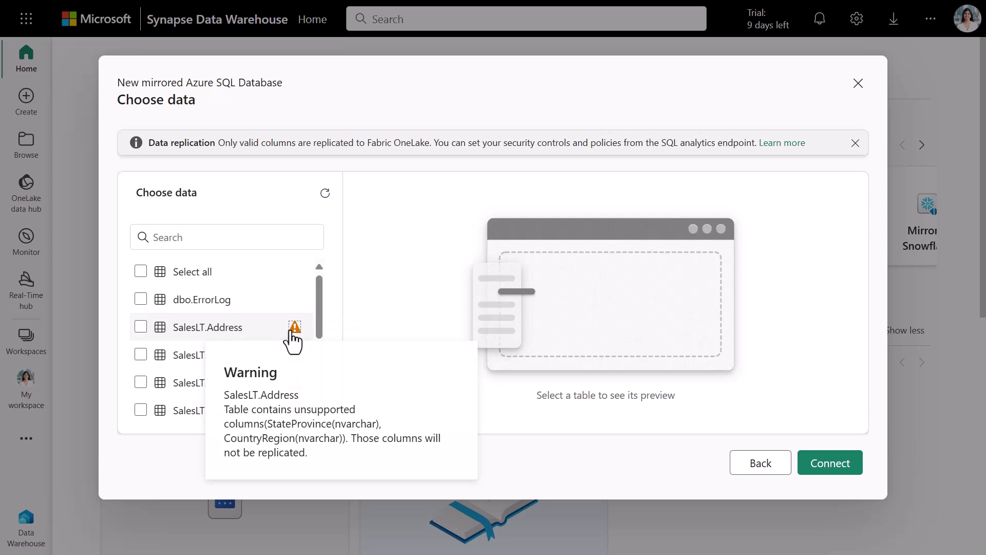
click(140, 272)
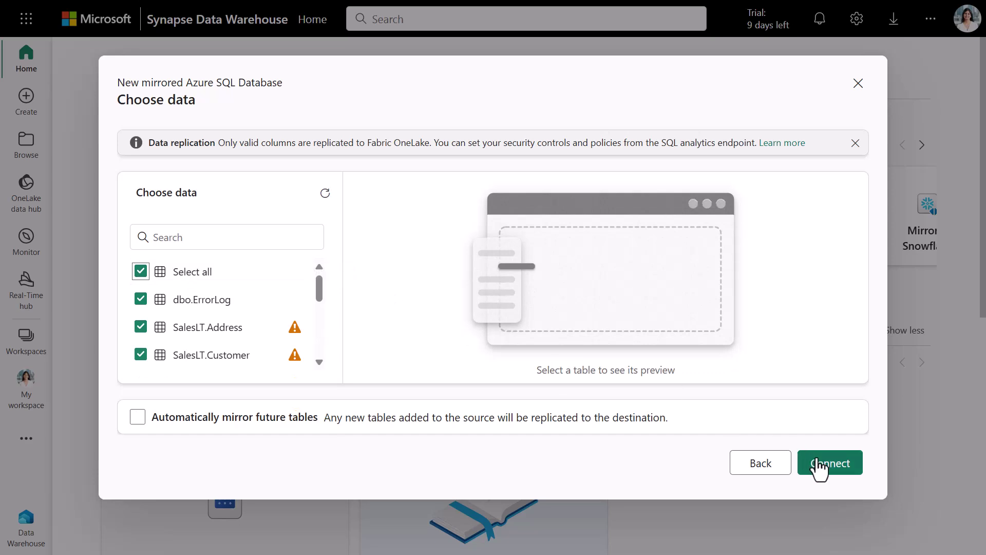
click(819, 465)
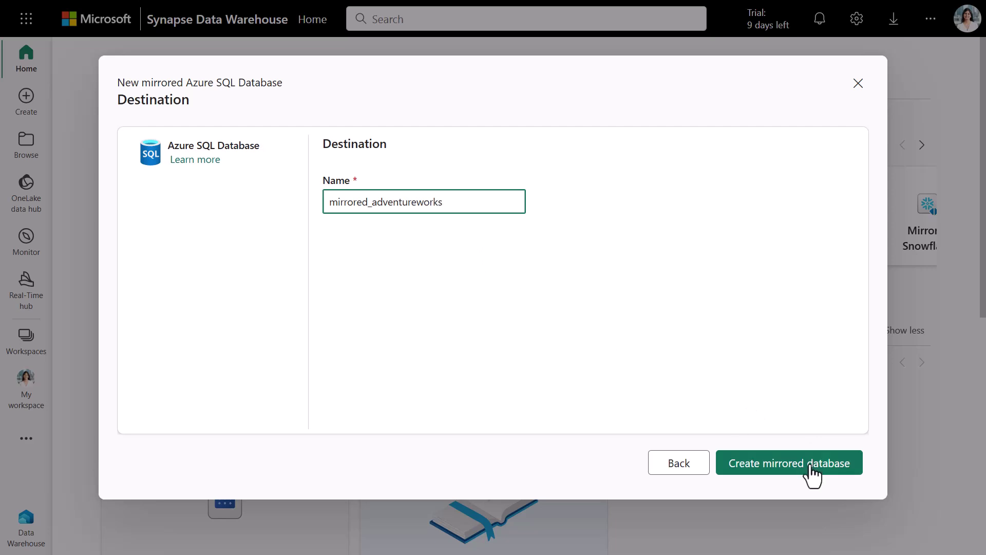
click(810, 468)
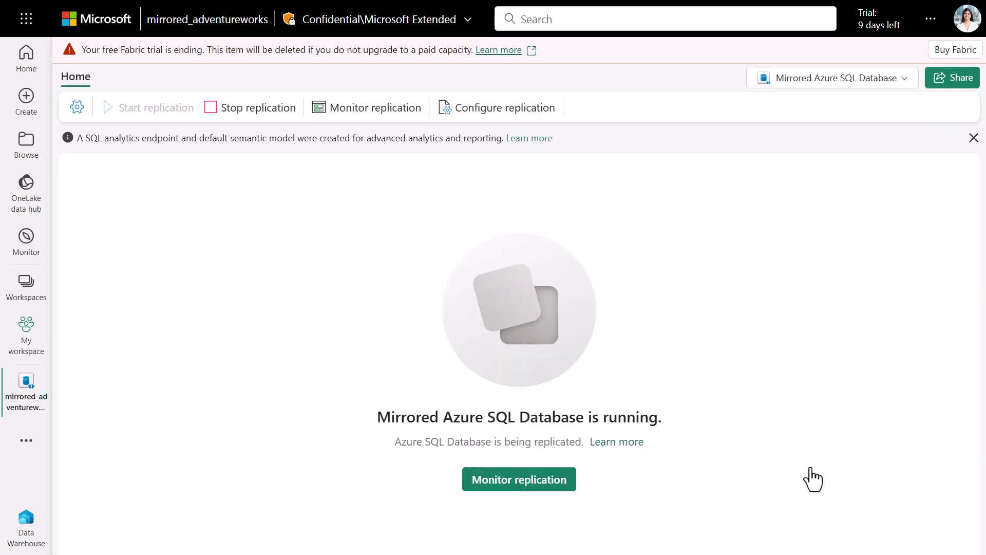
Step: Check replication status, then run select COUNT(*) from SalesLT.Address on the source, returning 450
click(535, 490)
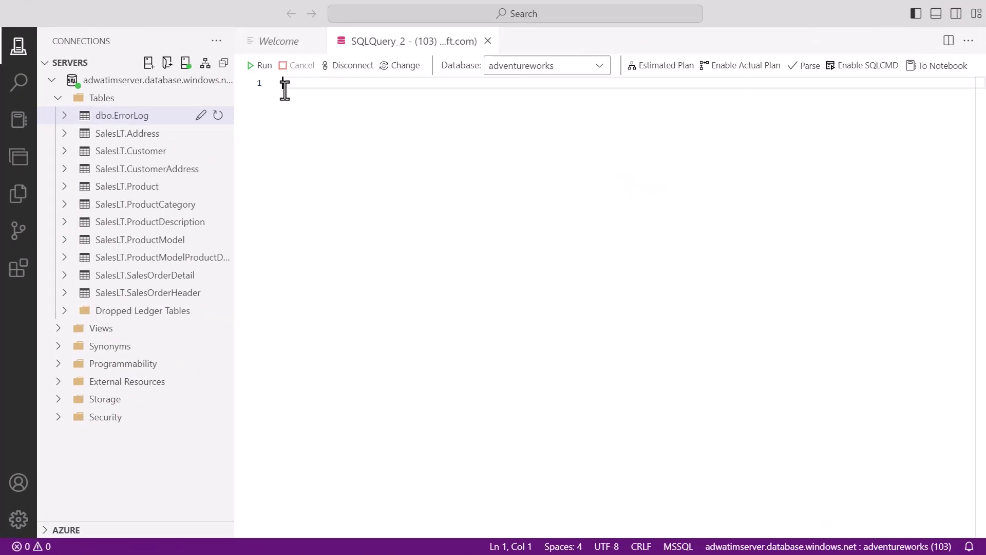
text(select COUNT(*) from SalesLT.Address;)
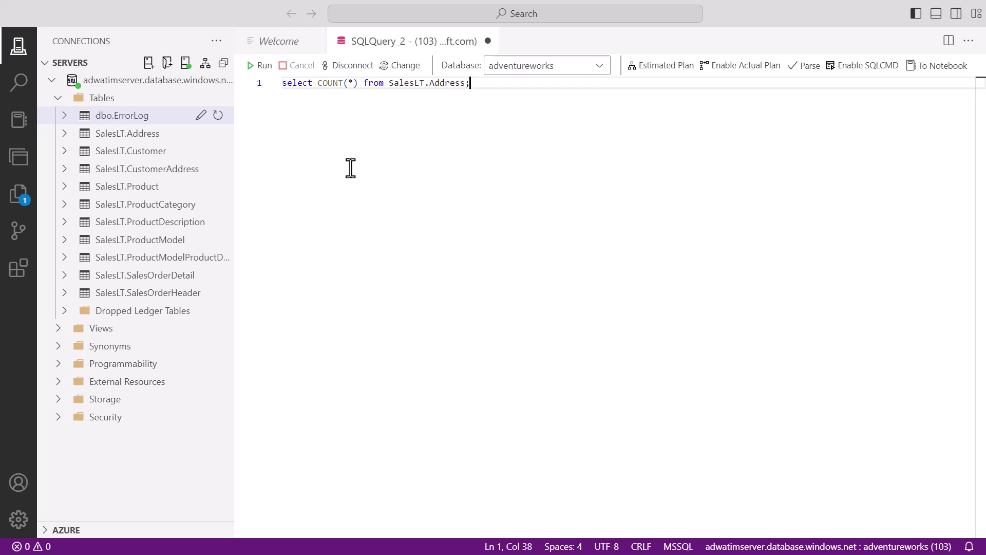
click(251, 67)
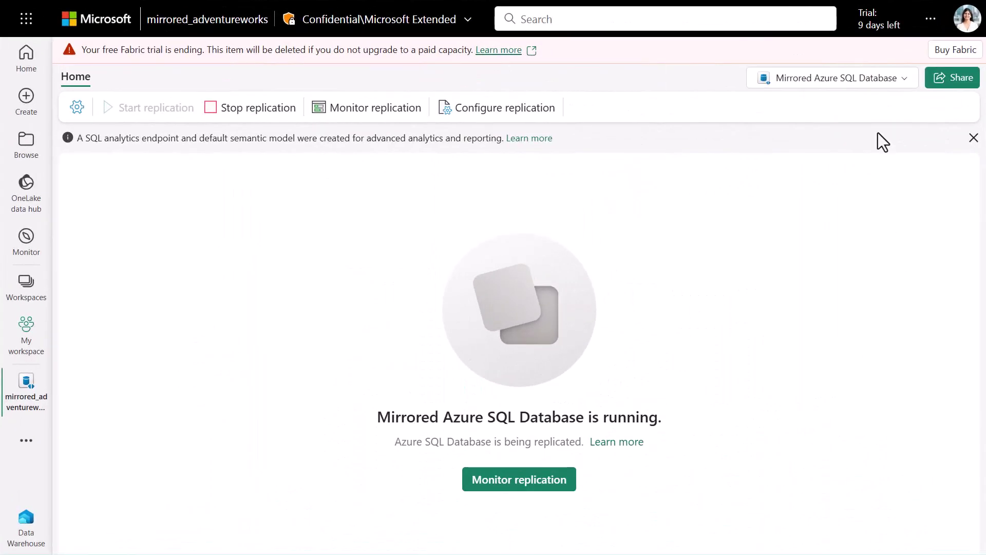
Step: Preview Product on the SQL analytics endpoint, then add a Rating INT column set to 7 at the source
click(867, 92)
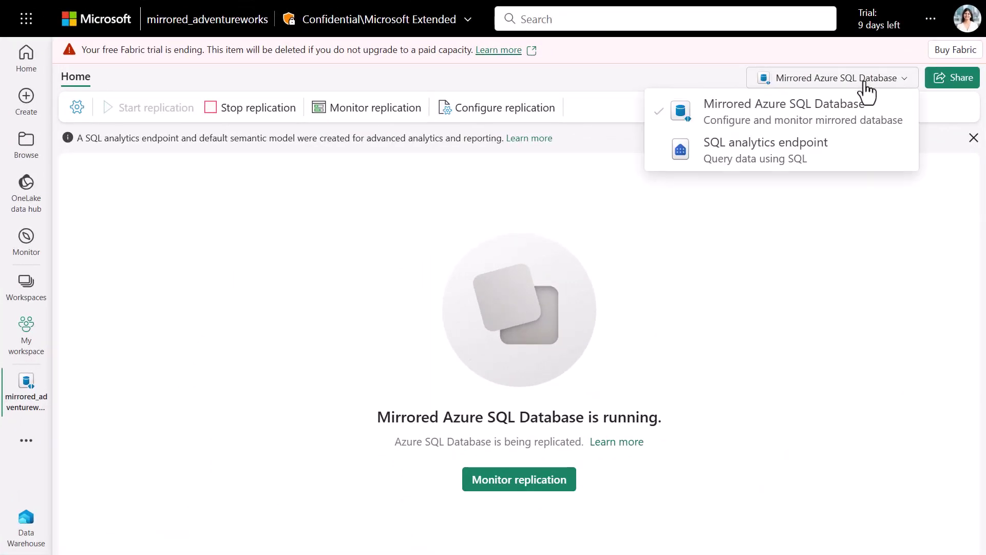
click(858, 153)
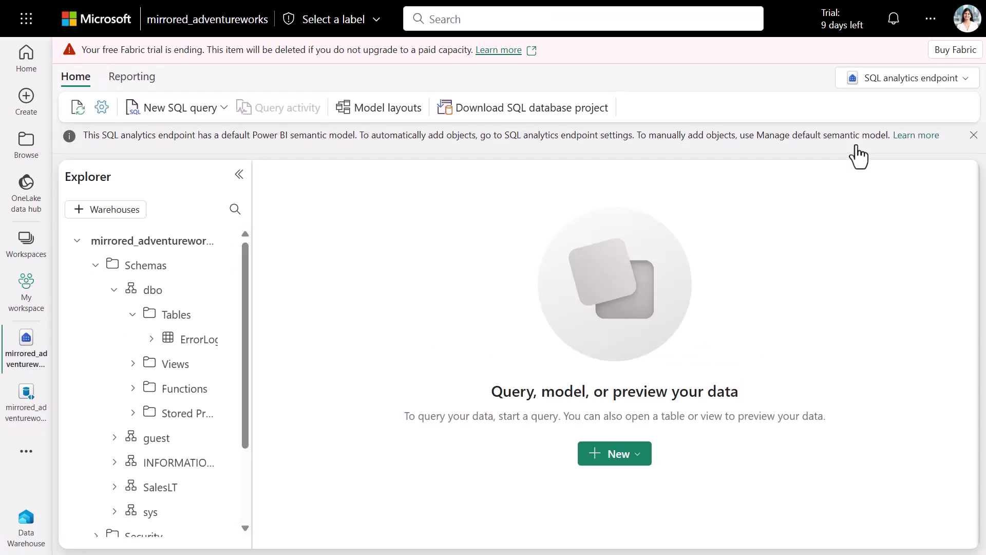
scroll(222, 392, down, 4)
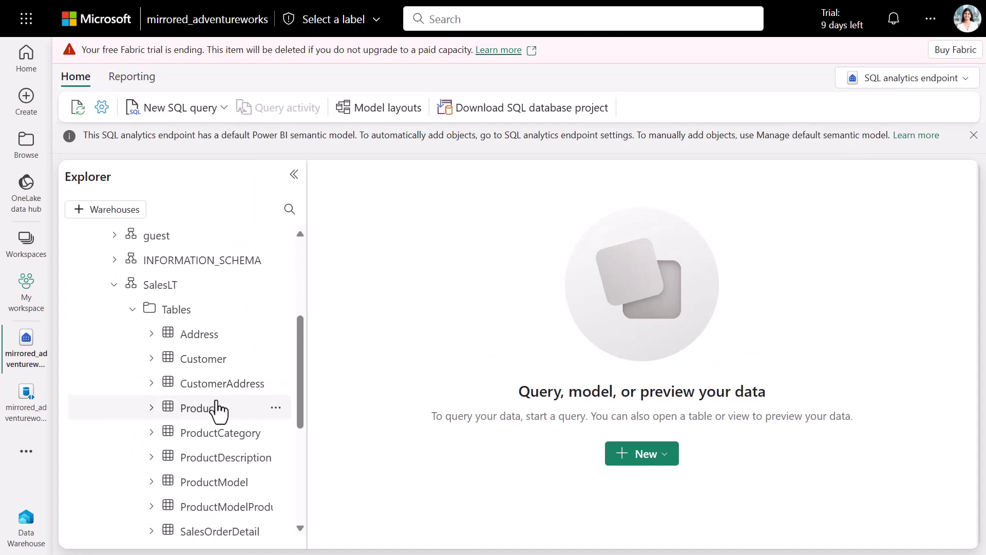
click(216, 408)
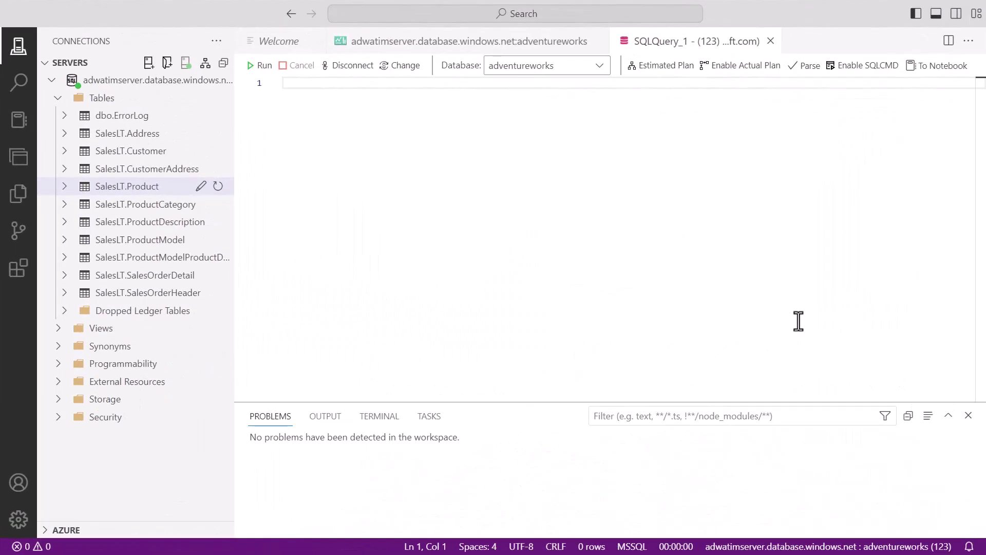
text(ALTER TABLE SalesLT.Product ADD Rating INT;)
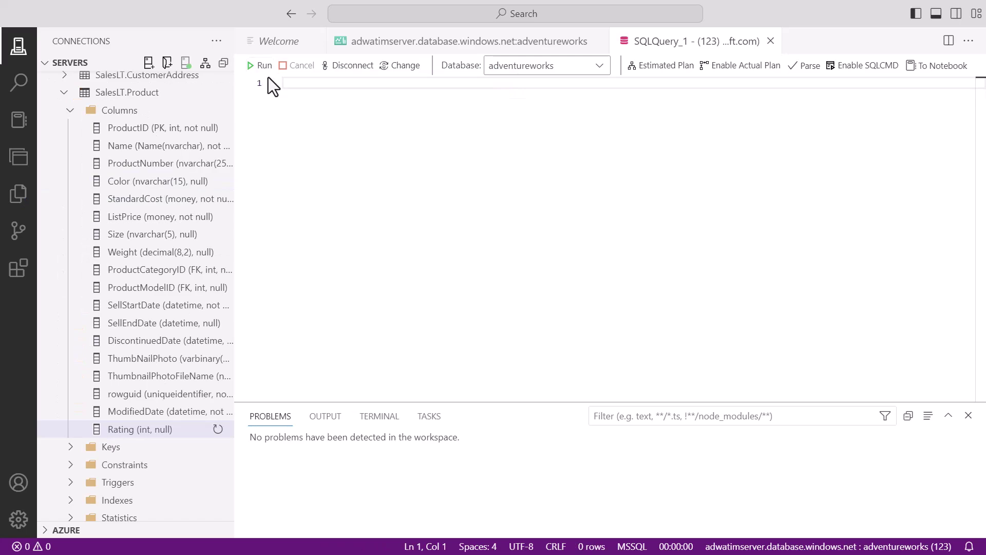
text(UPDATE SalesLT.Product SET Rating = 7;)
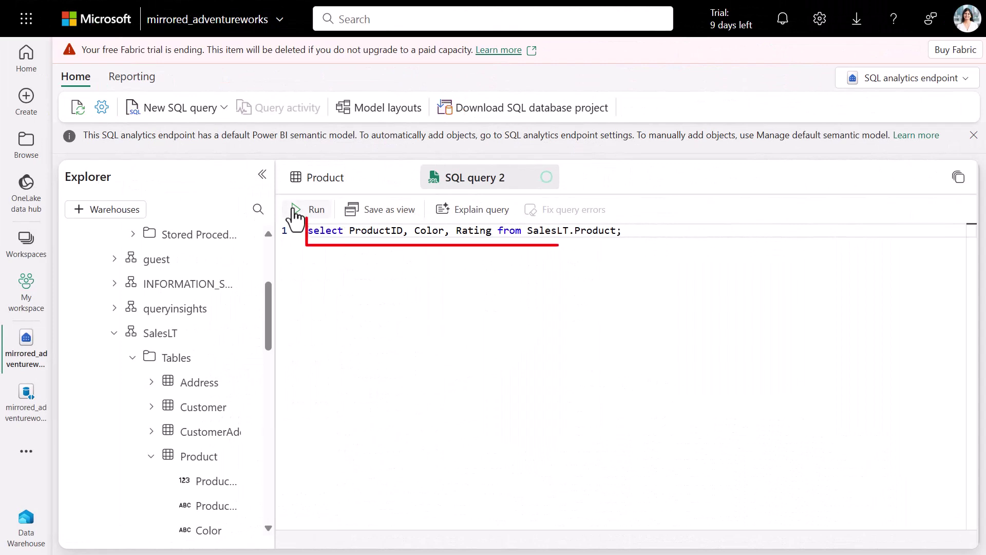
Step: Query ProductID, Color, Rating from the mirror, change Rating to DECIMAL(10, 2) at source, and rerun
click(296, 210)
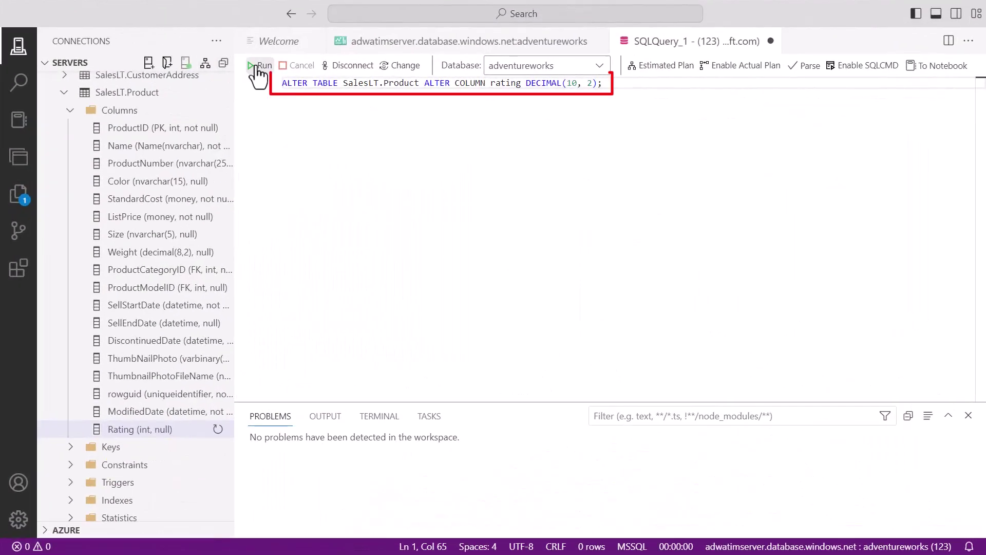
click(259, 68)
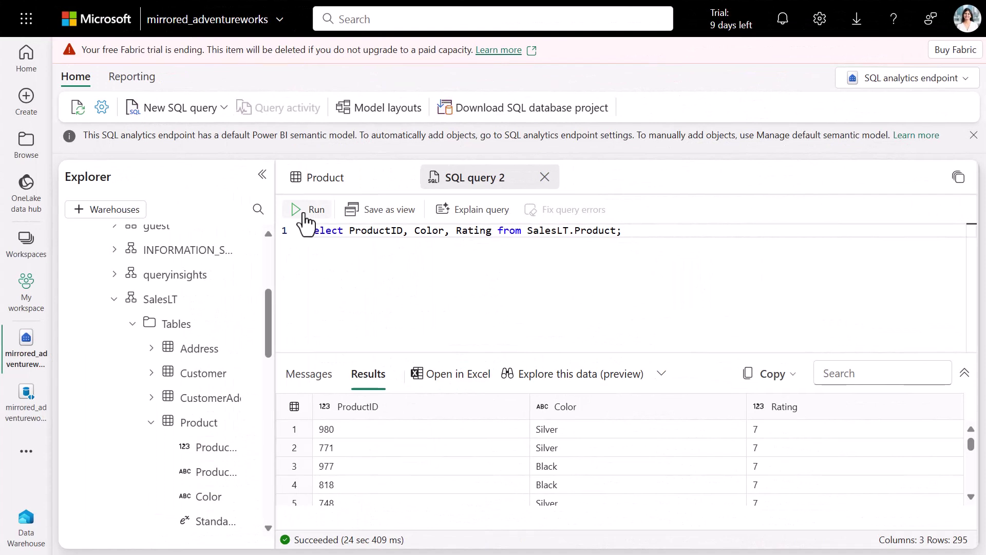
click(304, 216)
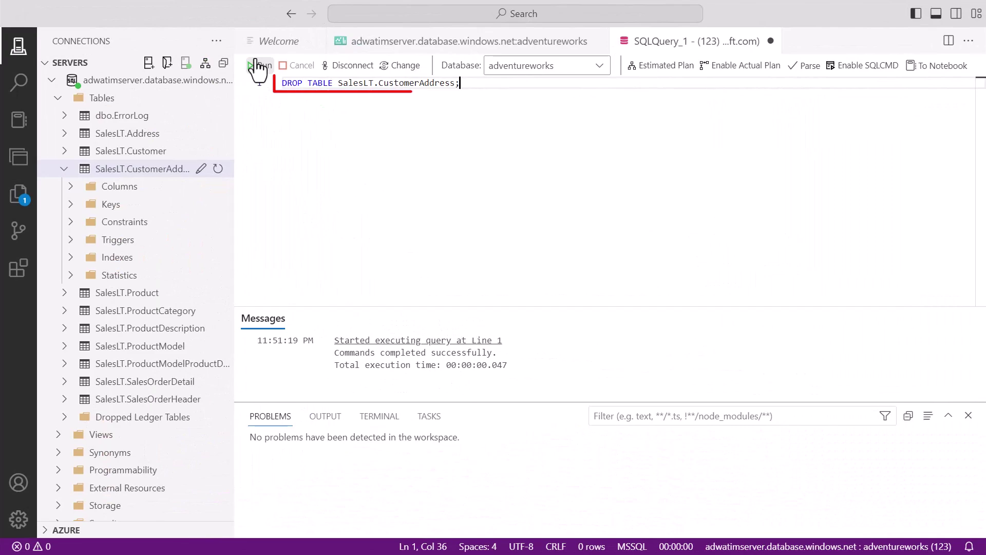
Step: Drop SalesLT.CustomerAddress at the source and refresh the mirror's table list to confirm it's gone
click(259, 66)
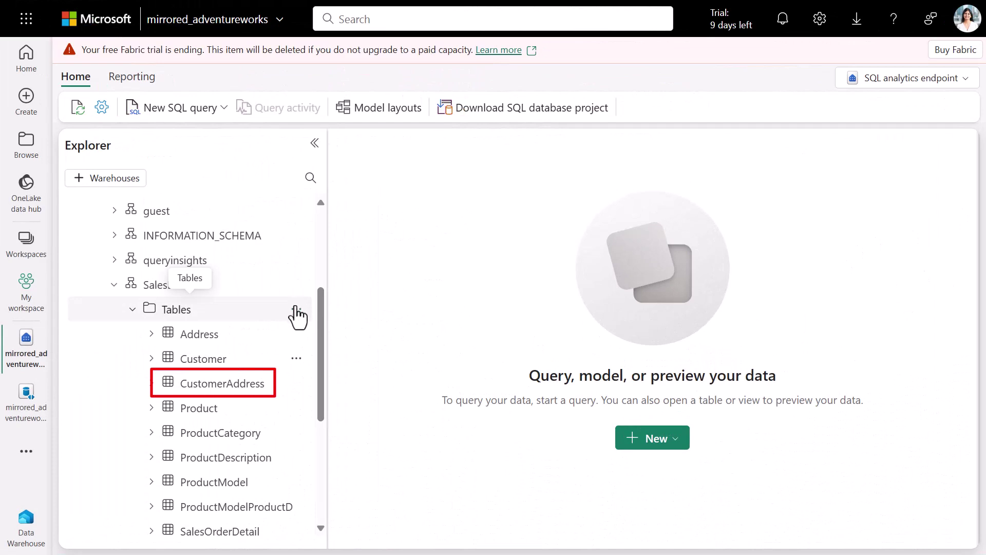
click(297, 308)
click(315, 333)
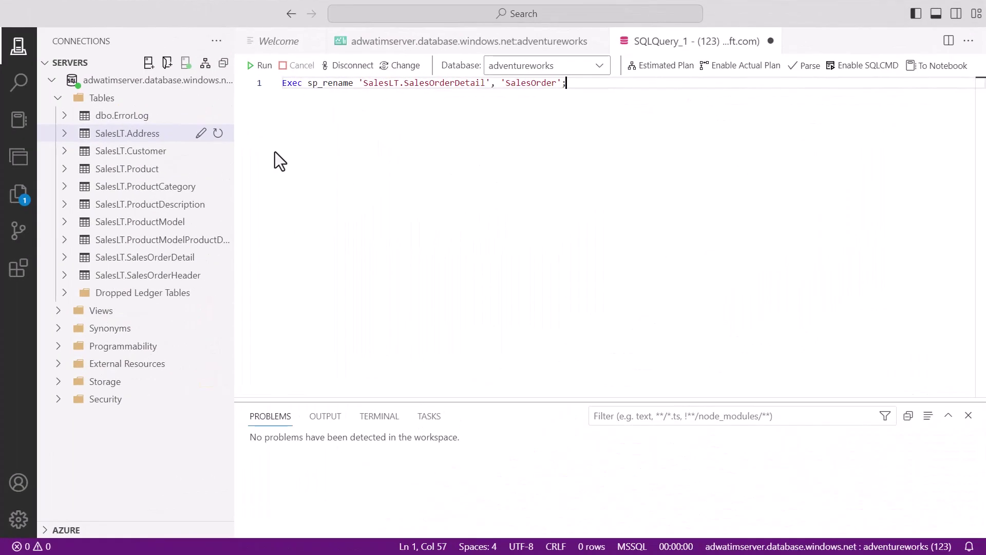
Step: Rename SalesOrderDetail to SalesOrder, then enter the sp_rename query changing Product Color to ColorCode
click(263, 65)
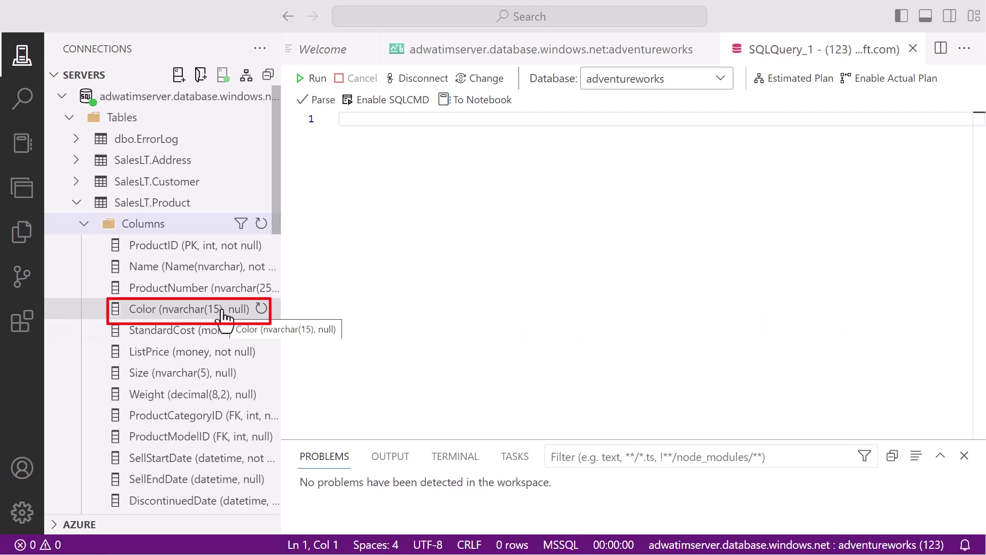
click(385, 141)
text(Execute sp_rename 'SalesLT.Product.Color', 'ColorCode', 'COLUMN';)
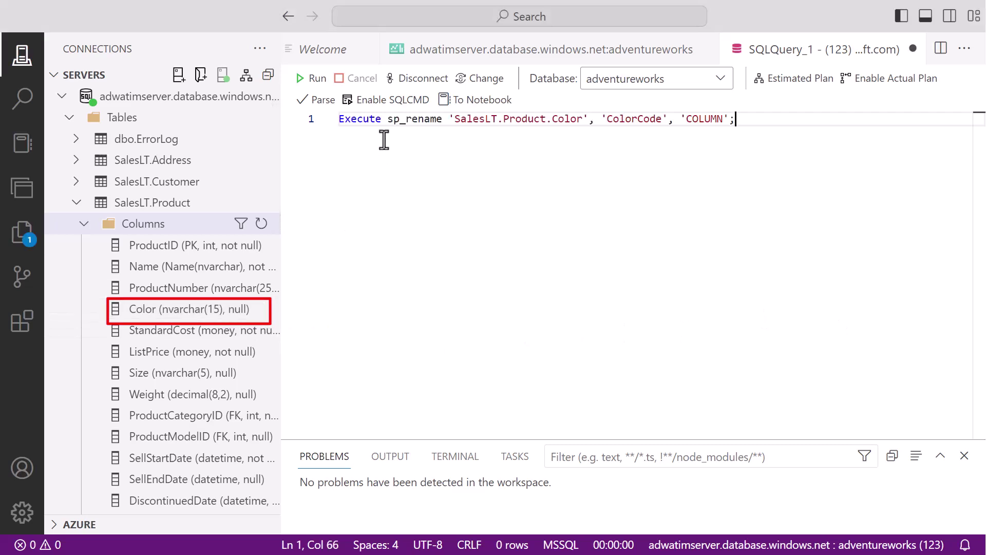